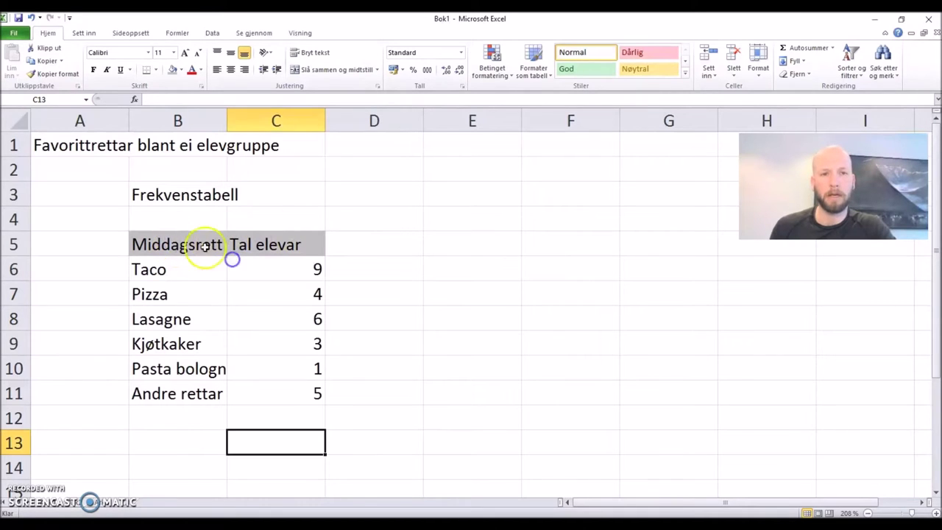
# Select B5:C11, from the Middagsrett header down to the Andre rettar count.
pyautogui.moveTo(181, 243); pyautogui.dragTo(244, 341)
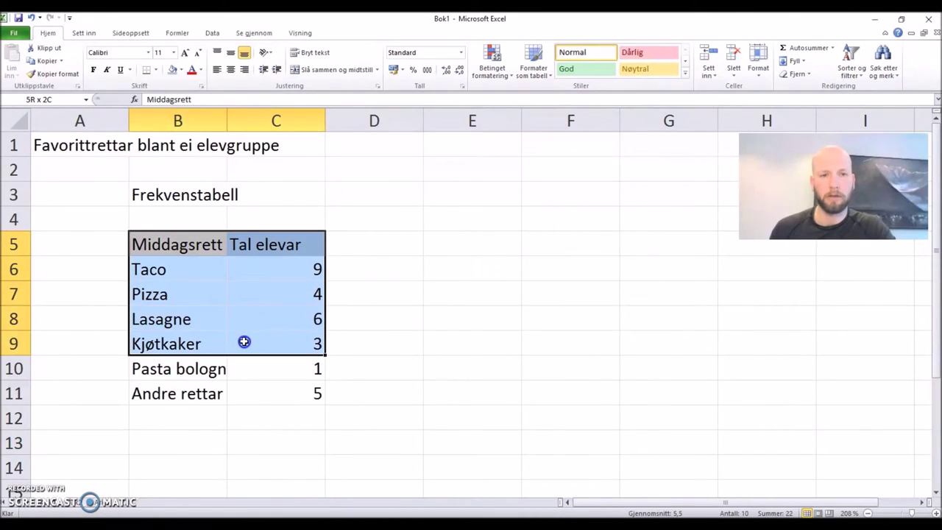
pyautogui.moveTo(244, 342); pyautogui.dragTo(212, 330)
pyautogui.click(187, 248)
pyautogui.moveTo(188, 248)
pyautogui.mouseDown()
pyautogui.moveTo(273, 362)
pyautogui.moveTo(263, 388)
pyautogui.mouseUp()
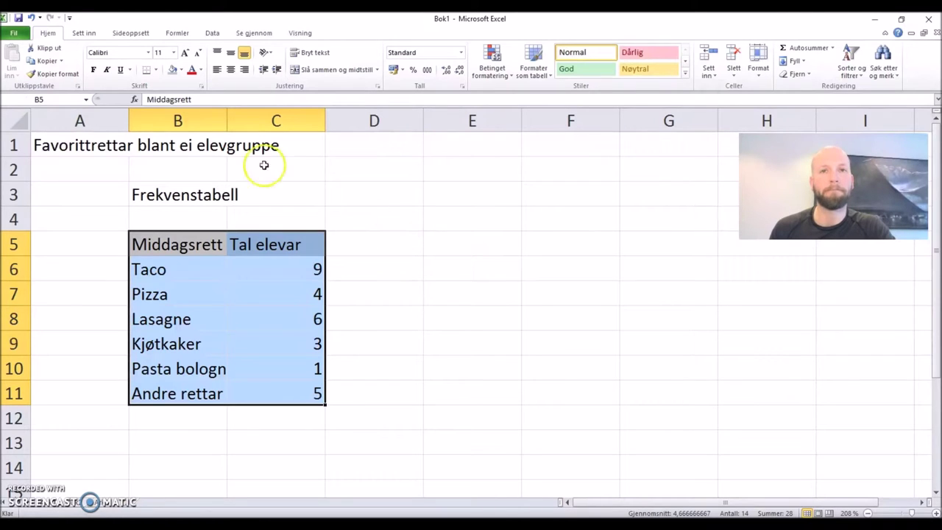
# Insert a plain 2D pie chart of the dinner counts, titled 'Tal elevar'.
pyautogui.click(85, 34)
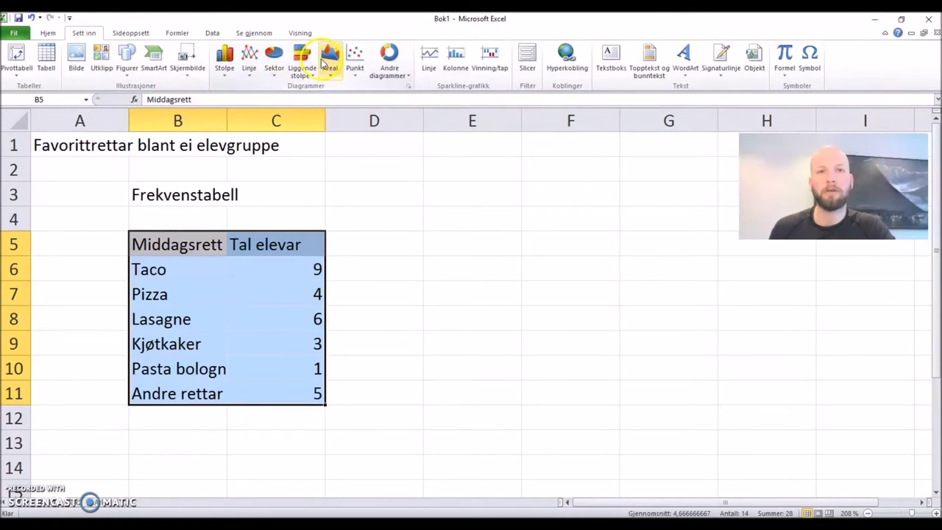
pyautogui.click(224, 59)
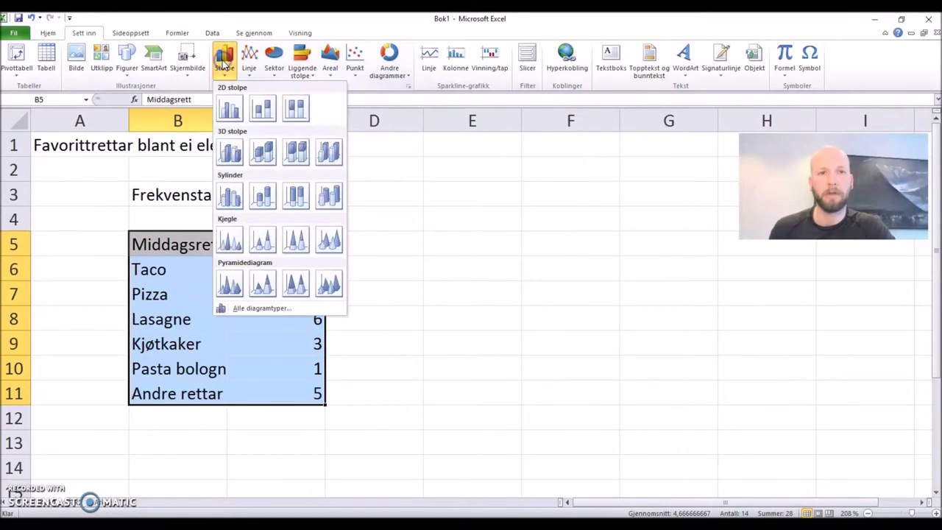
pyautogui.click(250, 59)
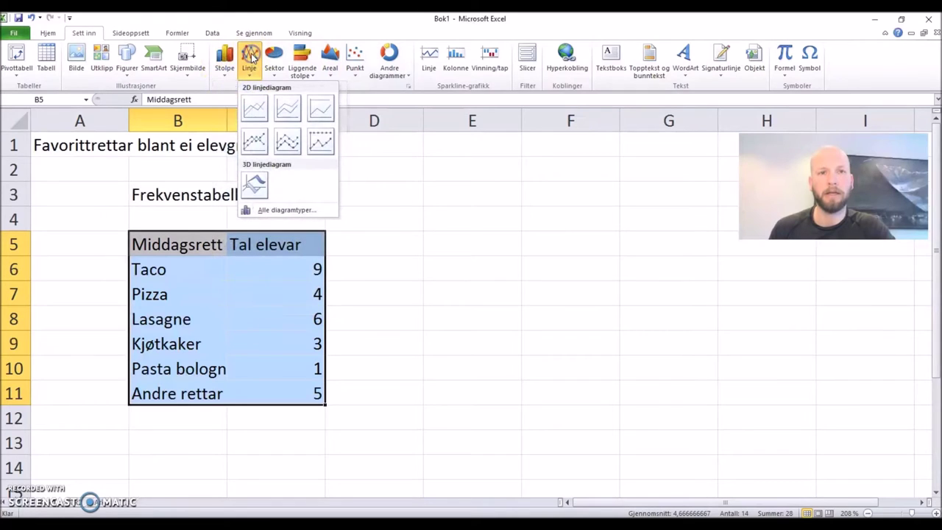
pyautogui.click(274, 57)
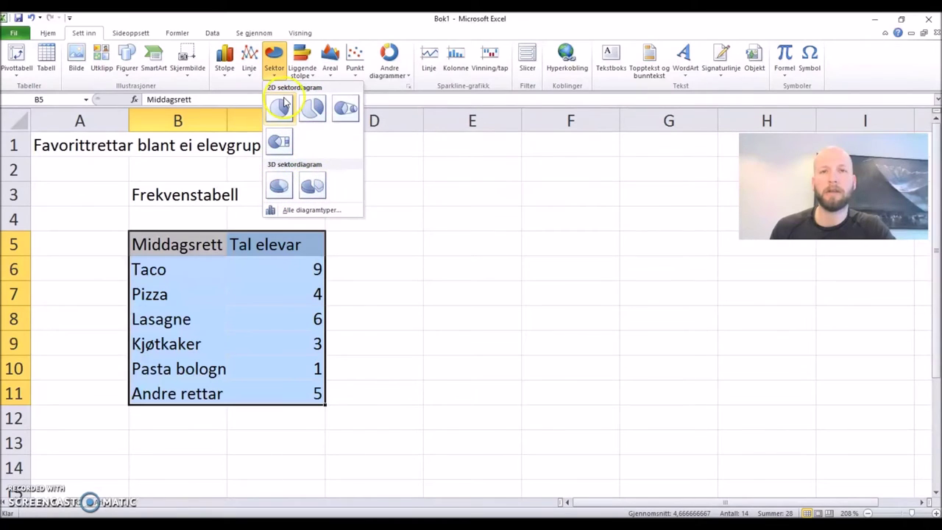
pyautogui.click(277, 107)
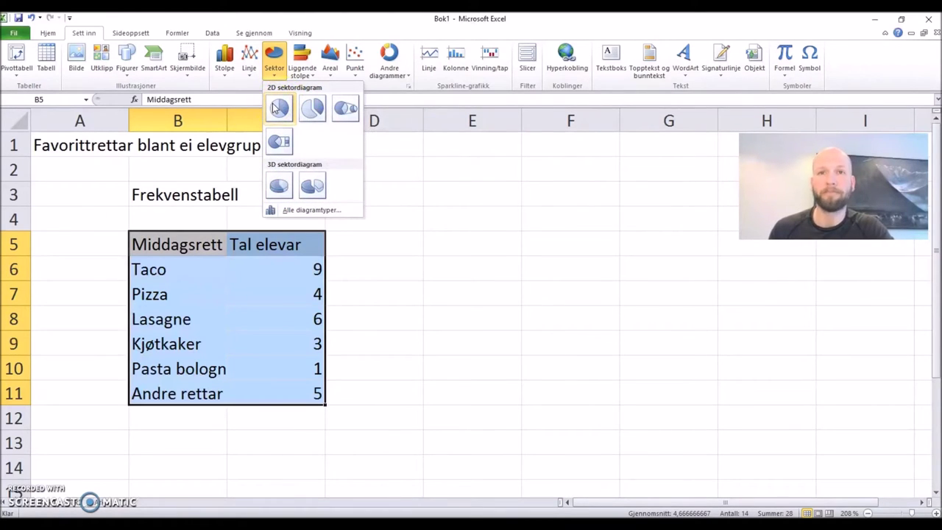
pyautogui.click(278, 108)
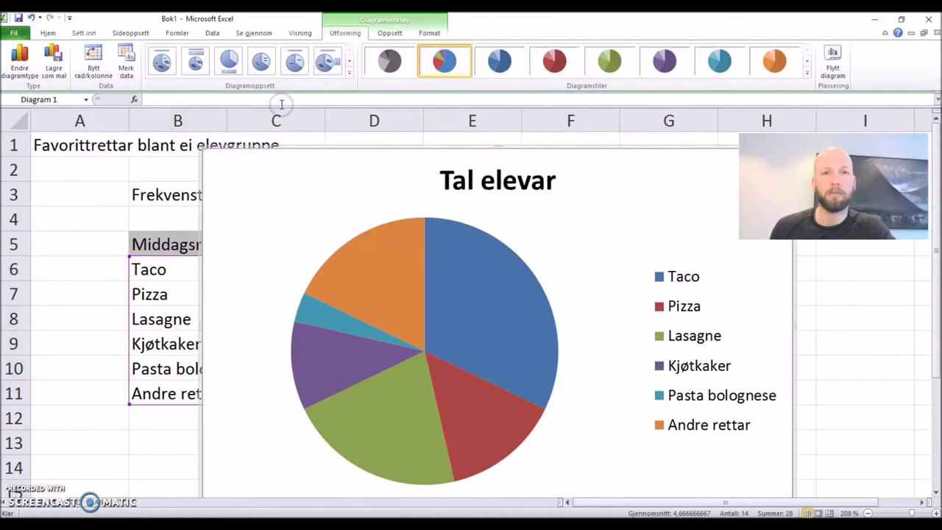
# Resize the 'Tal elevar' pie chart smaller from its top-left corner and set it beside the table.
pyautogui.click(623, 198)
pyautogui.moveTo(197, 145); pyautogui.dragTo(355, 246)
pyautogui.moveTo(484, 274)
pyautogui.mouseDown()
pyautogui.moveTo(469, 176)
pyautogui.moveTo(470, 268)
pyautogui.mouseUp()
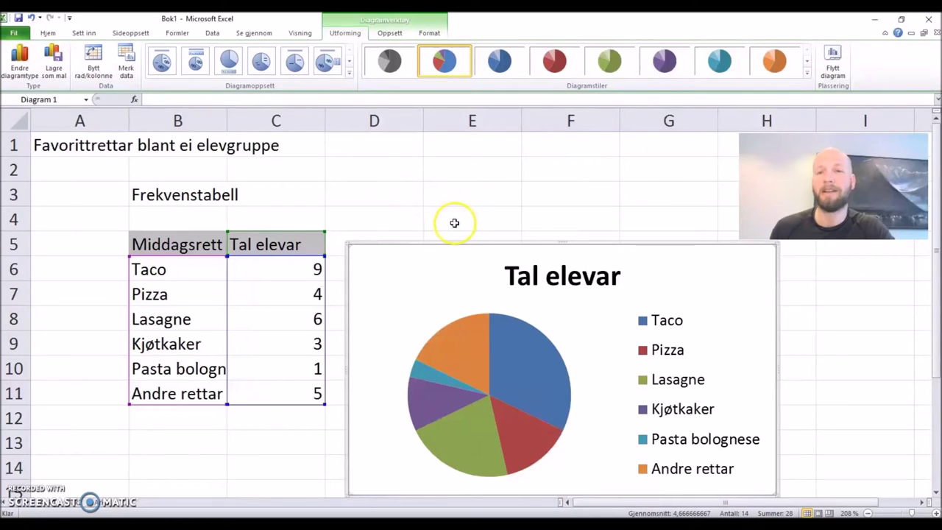
pyautogui.moveTo(469, 267)
pyautogui.mouseDown()
pyautogui.moveTo(456, 241)
pyautogui.moveTo(462, 267)
pyautogui.mouseUp()
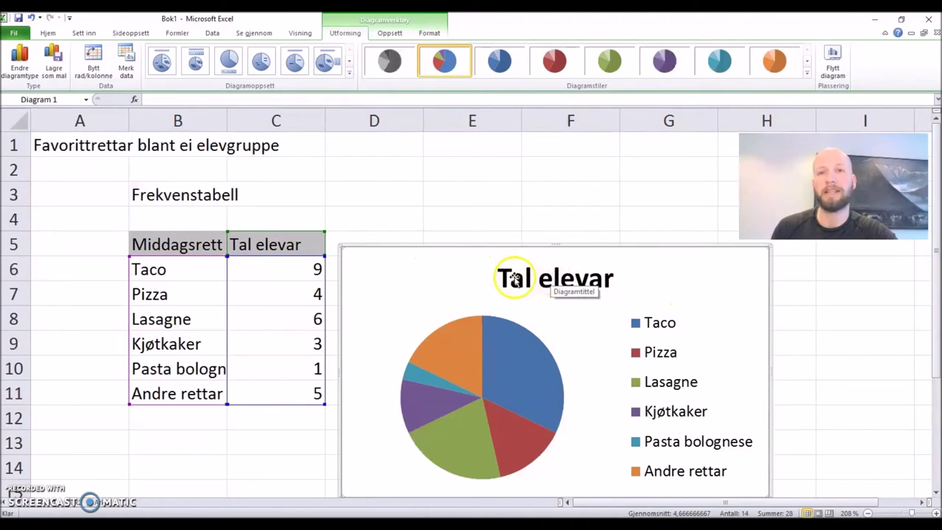
pyautogui.click(578, 278)
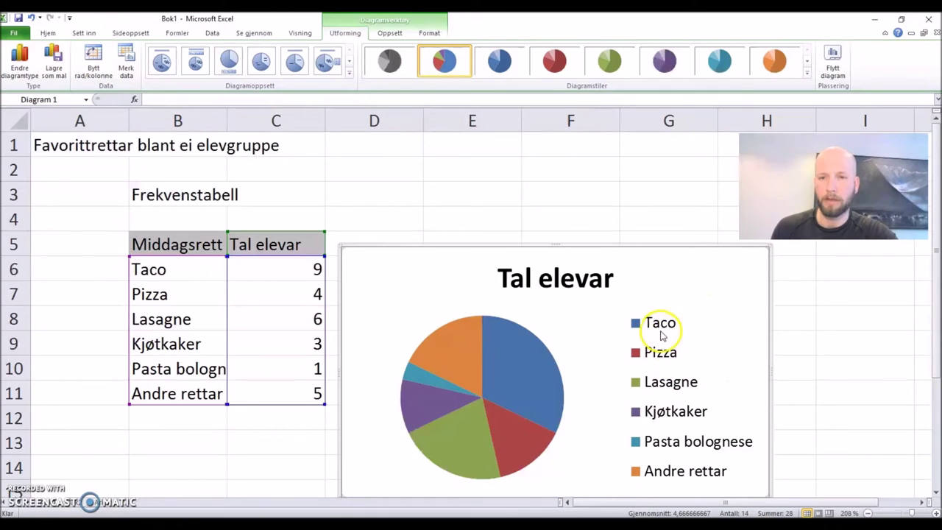
pyautogui.click(640, 343)
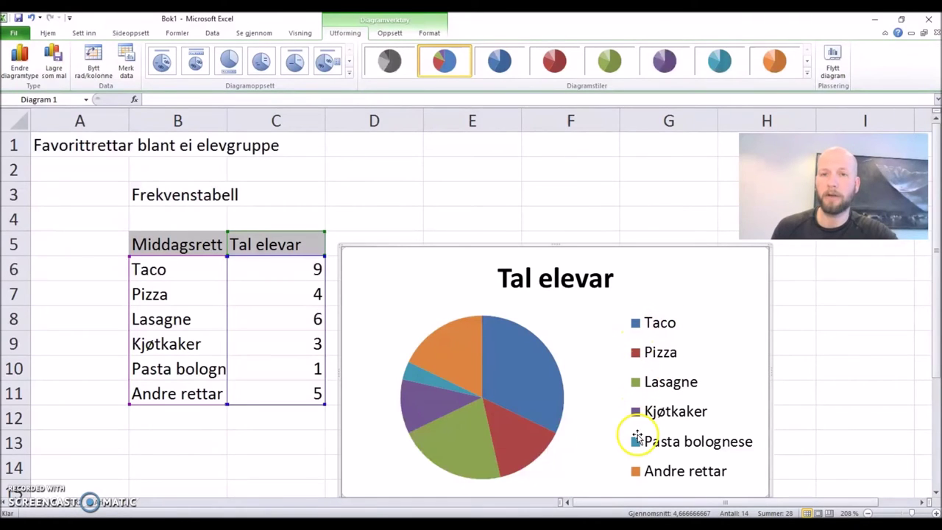
pyautogui.click(639, 468)
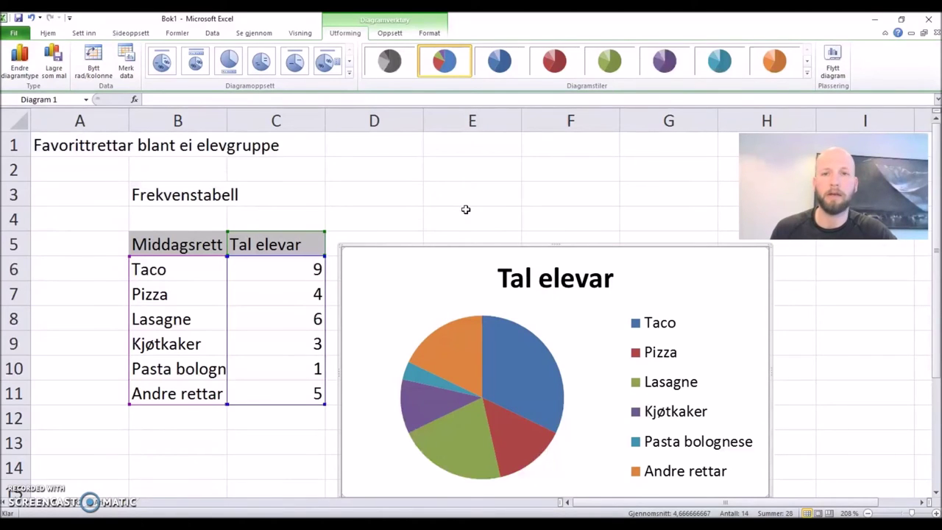
pyautogui.click(458, 195)
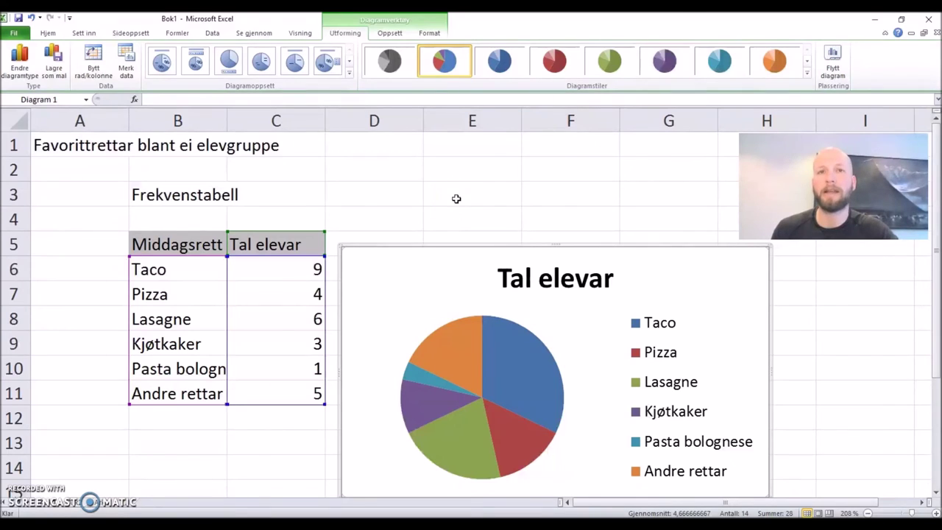
# Shift the pie chart further right, clear of the frequency table.
pyautogui.click(578, 196)
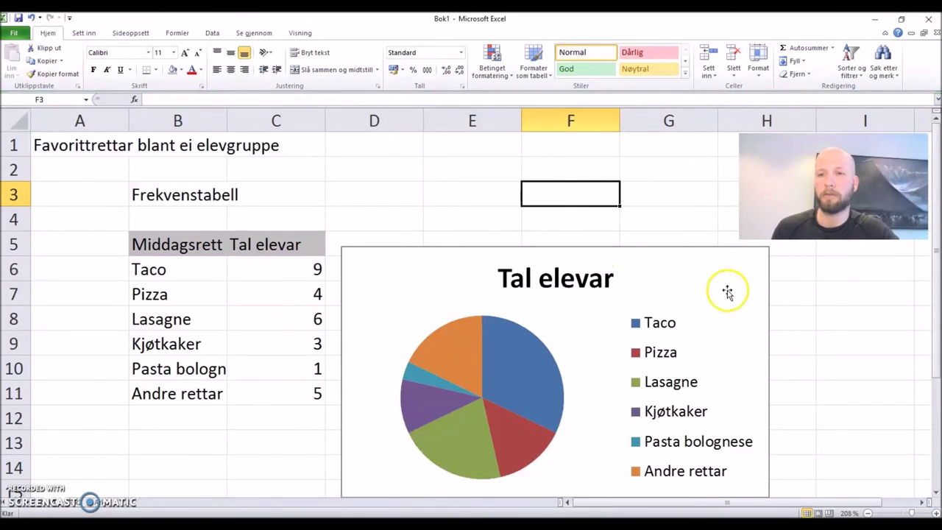
pyautogui.moveTo(672, 274); pyautogui.dragTo(805, 271)
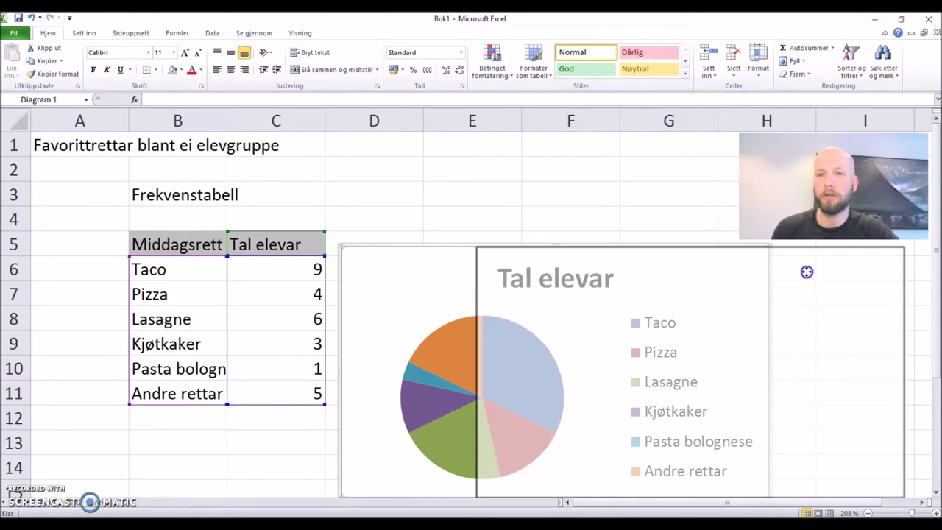
pyautogui.moveTo(805, 272); pyautogui.dragTo(791, 272)
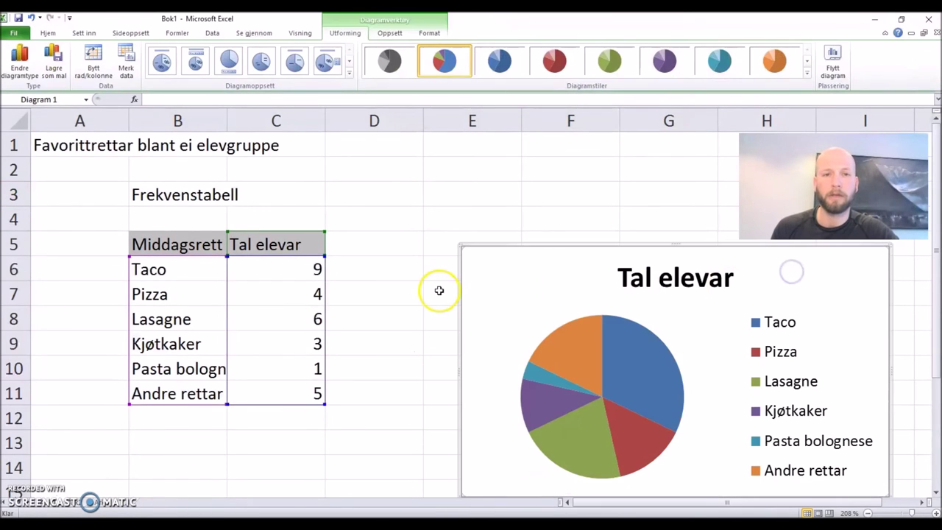
# Reselect the table data B5:C11 from the Middagsrett header down.
pyautogui.click(379, 316)
pyautogui.moveTo(185, 246)
pyautogui.mouseDown()
pyautogui.moveTo(253, 311)
pyautogui.moveTo(254, 391)
pyautogui.mouseUp()
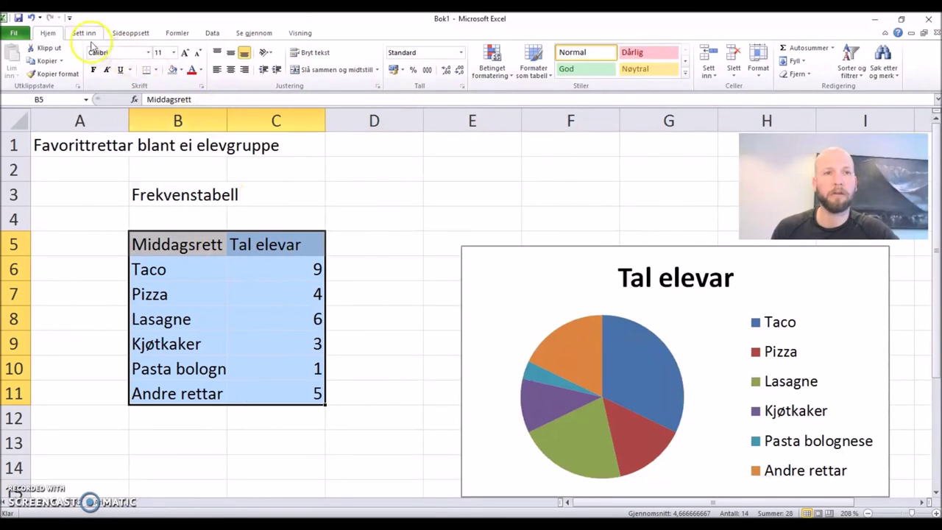
pyautogui.click(84, 34)
# Insert a 2D clustered column chart of student counts and move it left of the pie chart.
pyautogui.click(224, 62)
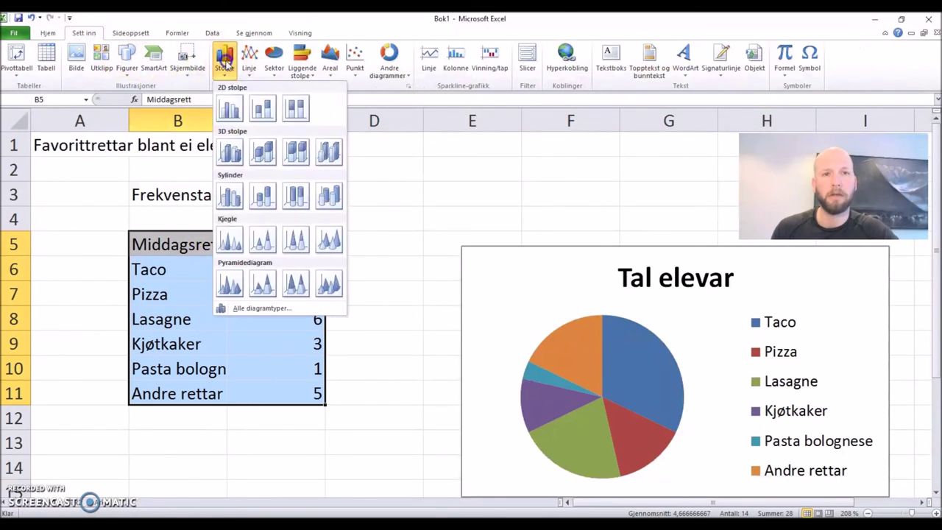
pyautogui.click(229, 110)
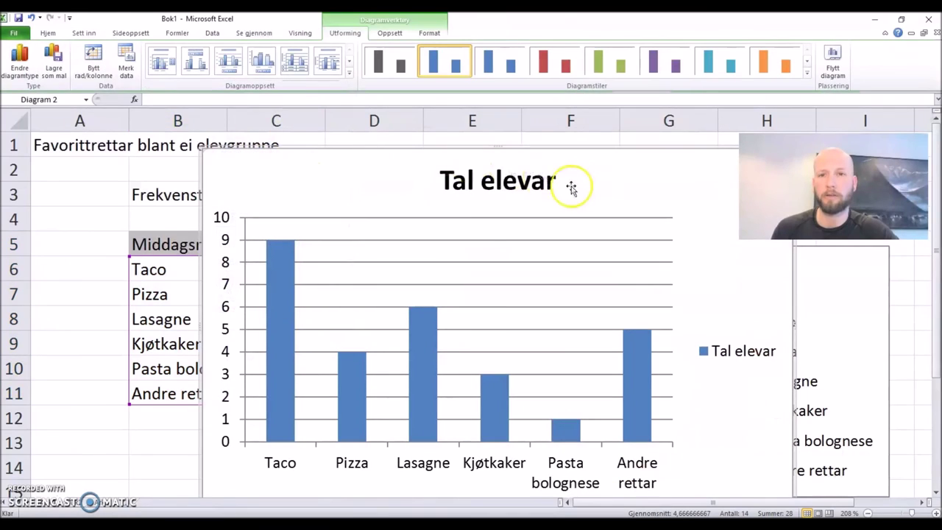
pyautogui.moveTo(619, 171); pyautogui.dragTo(478, 161)
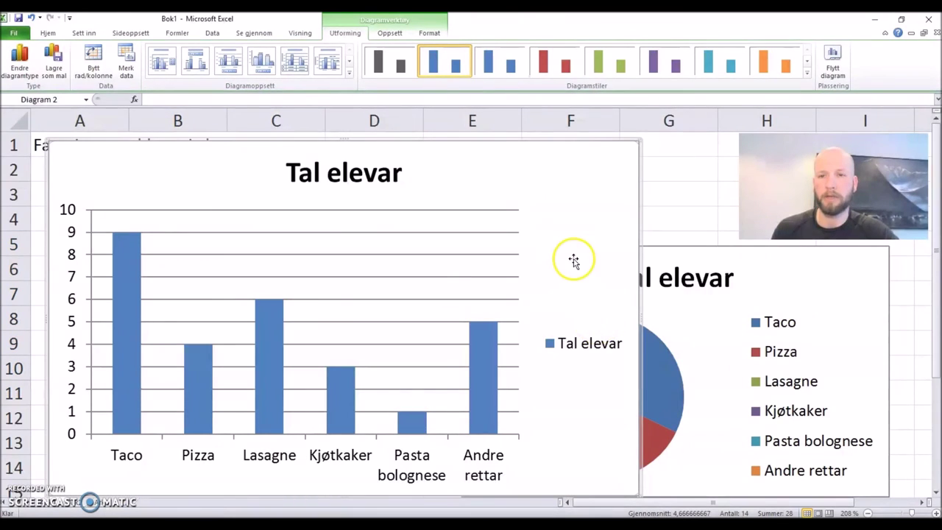
pyautogui.moveTo(558, 184)
pyautogui.mouseDown()
pyautogui.moveTo(557, 159)
pyautogui.moveTo(558, 173)
pyautogui.mouseUp()
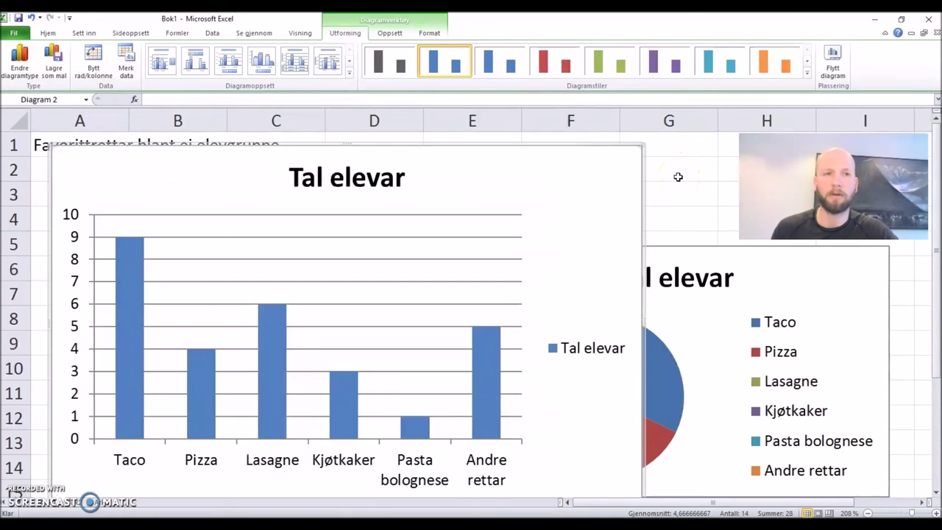
pyautogui.click(683, 175)
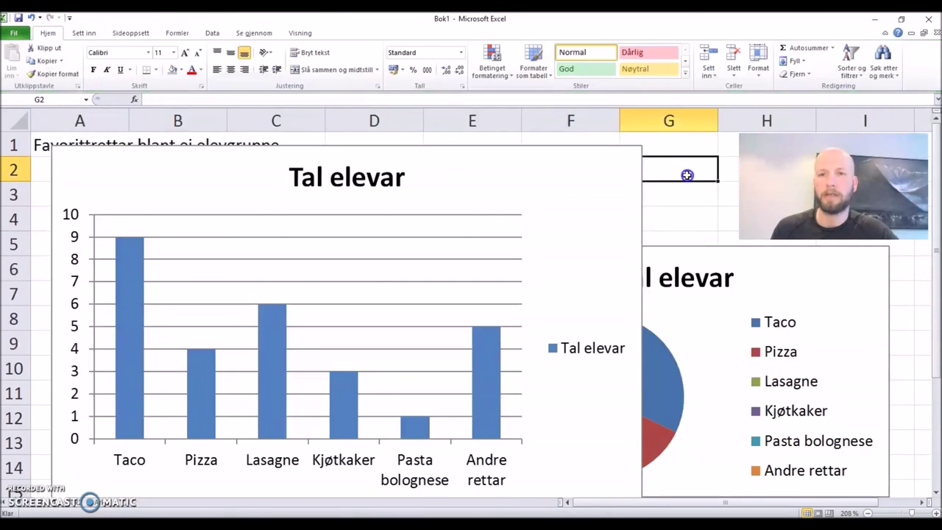